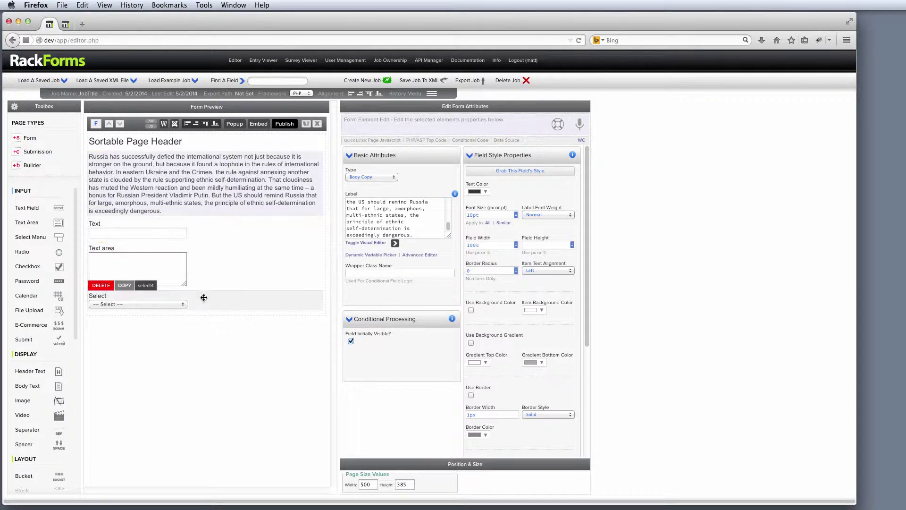
Publish the form and load its mobile version at dev/output/forms/JobTitle-mobile/page0.php
left_click(285, 124)
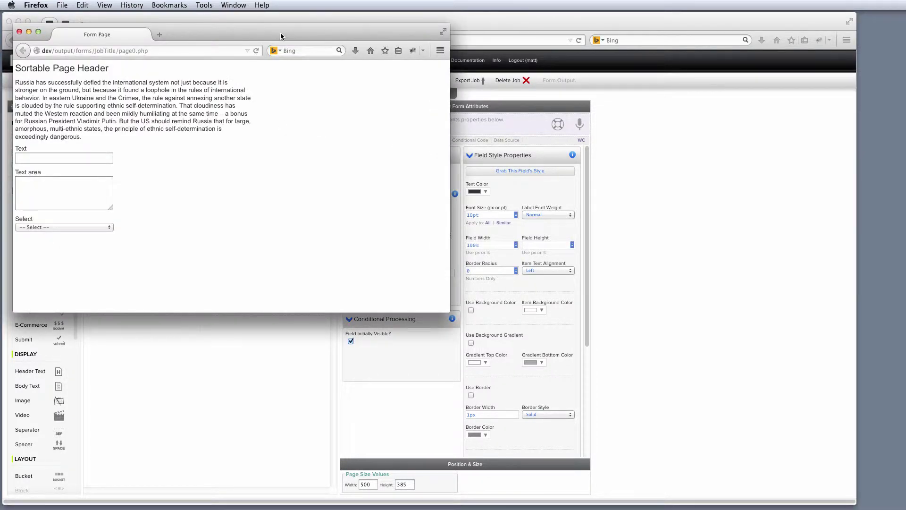
left_click_drag(219, 28, 450, 80)
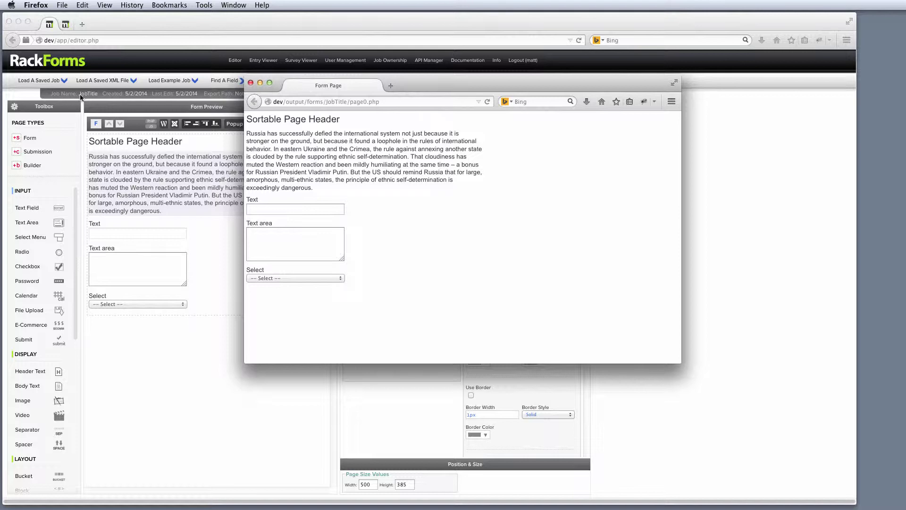
left_click(335, 100)
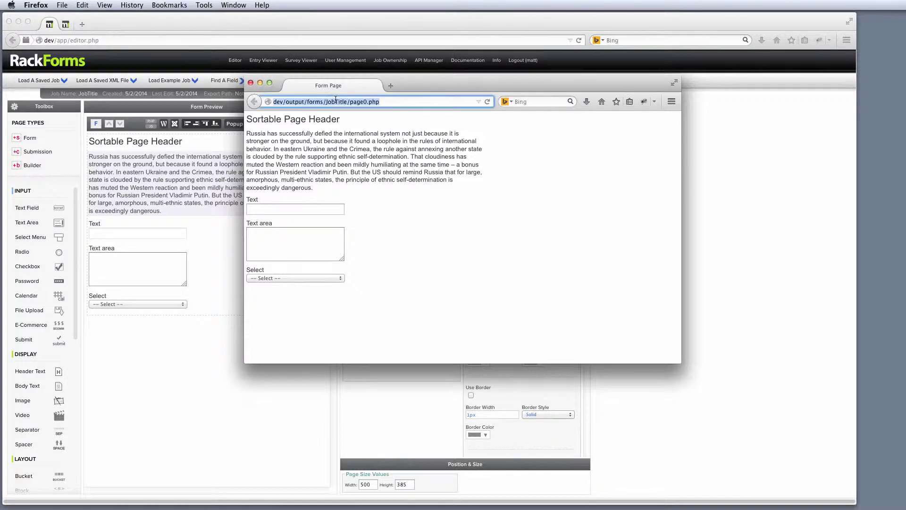
left_click(348, 101)
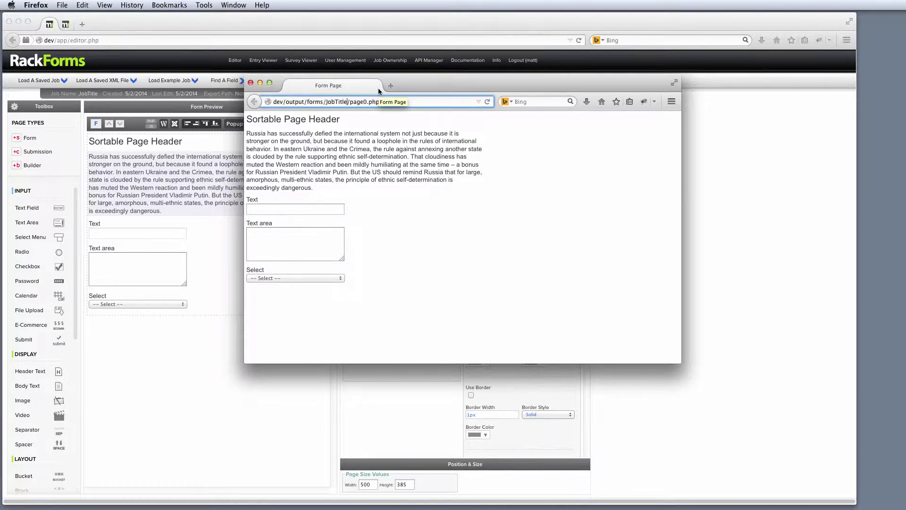
type("-")
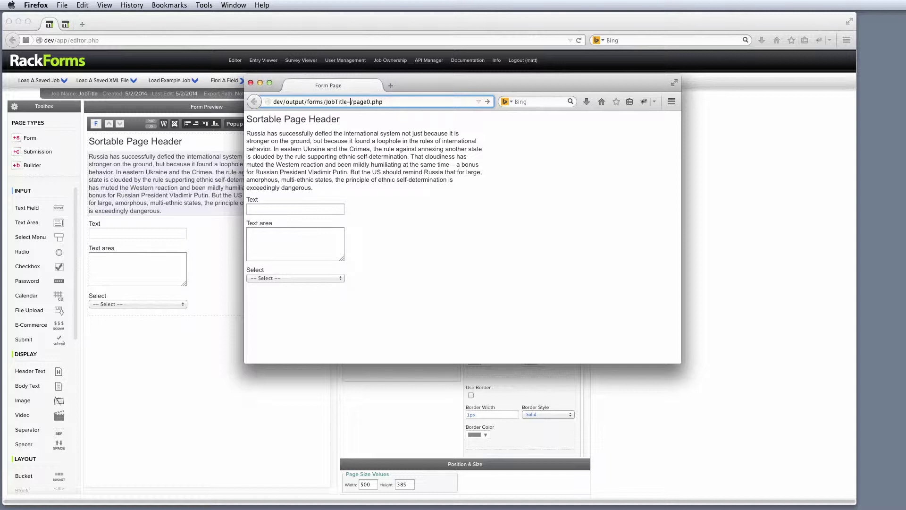
type("mobile")
key("Return")
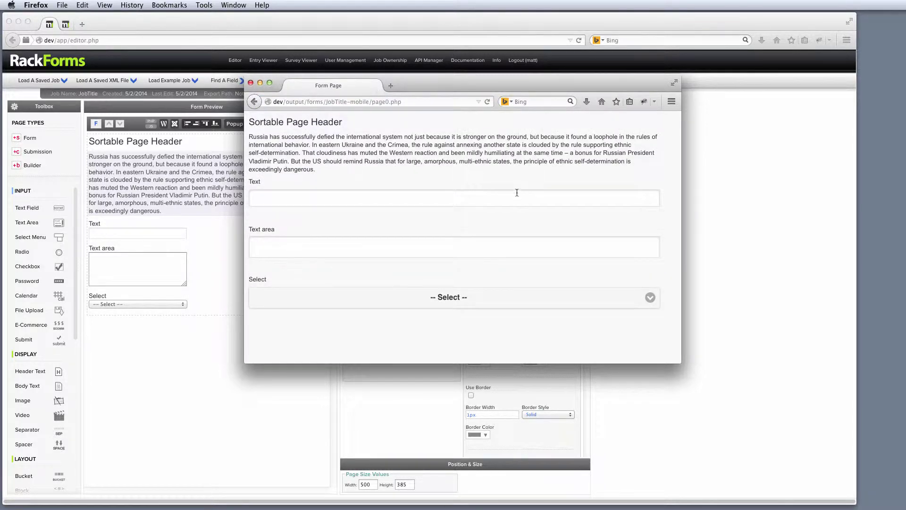
Narrow the mobile form's window, try its Text field and Select menu, and close the window
left_click_drag(676, 359, 519, 404)
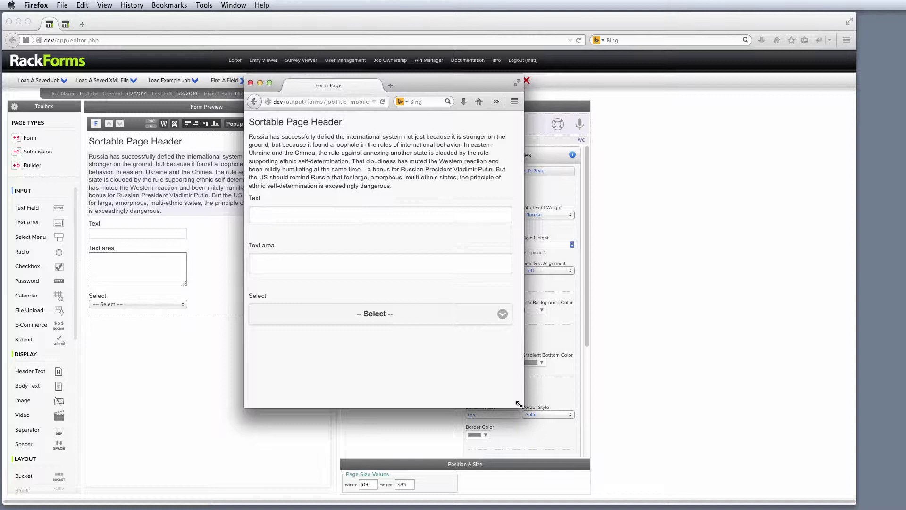
mouse_move(519, 404)
left_mouse_down()
mouse_move(425, 404)
mouse_move(804, 404)
mouse_move(395, 402)
mouse_move(597, 399)
mouse_move(717, 348)
mouse_move(519, 413)
left_mouse_up()
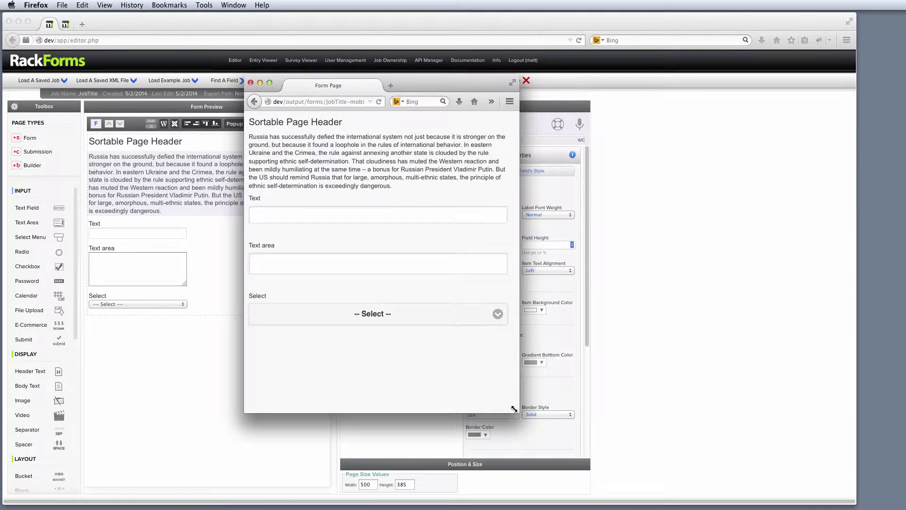
left_click(402, 311)
left_click(406, 302)
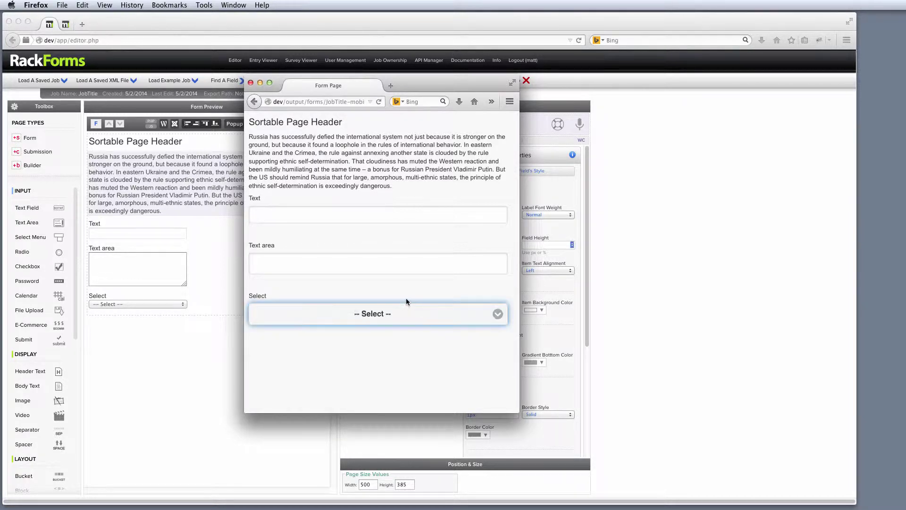
left_click(318, 215)
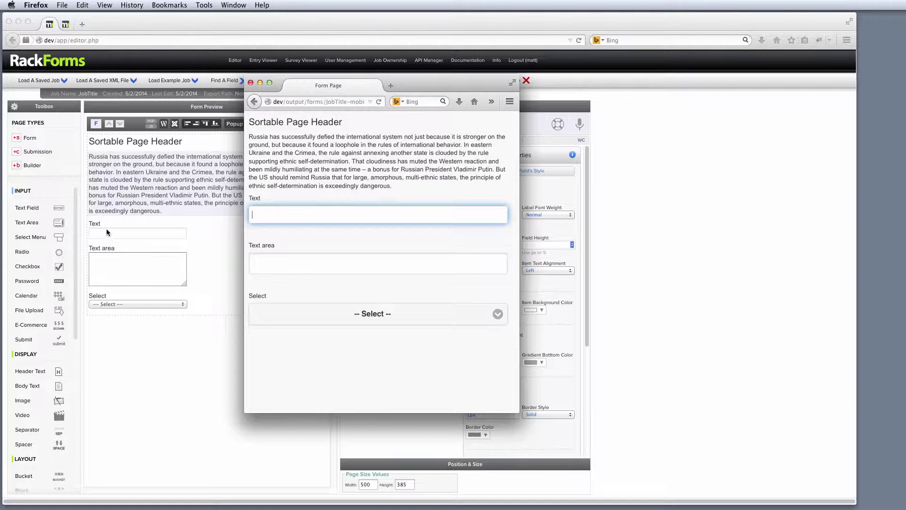
left_click(392, 315)
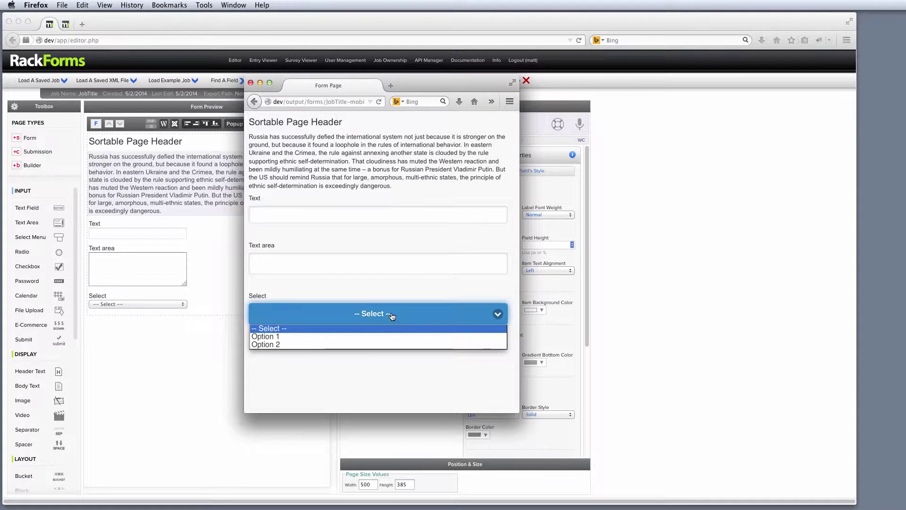
left_click(333, 328)
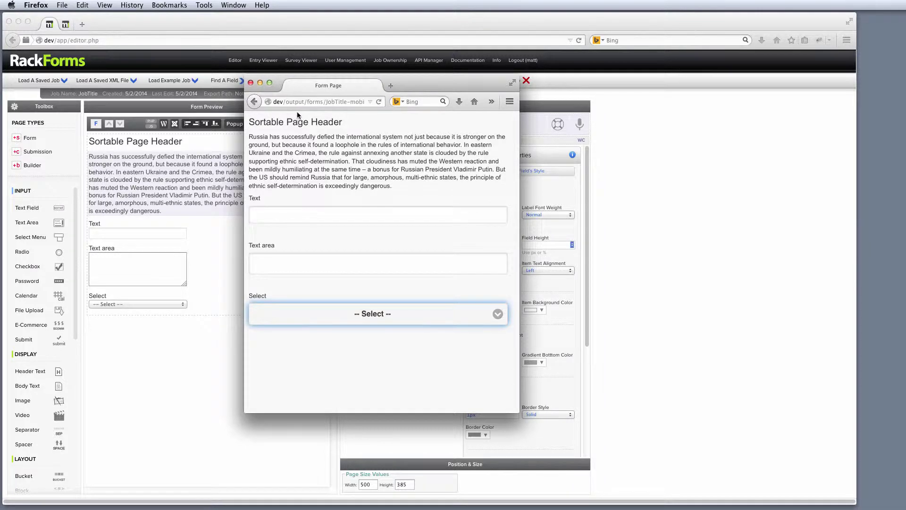
left_click(251, 82)
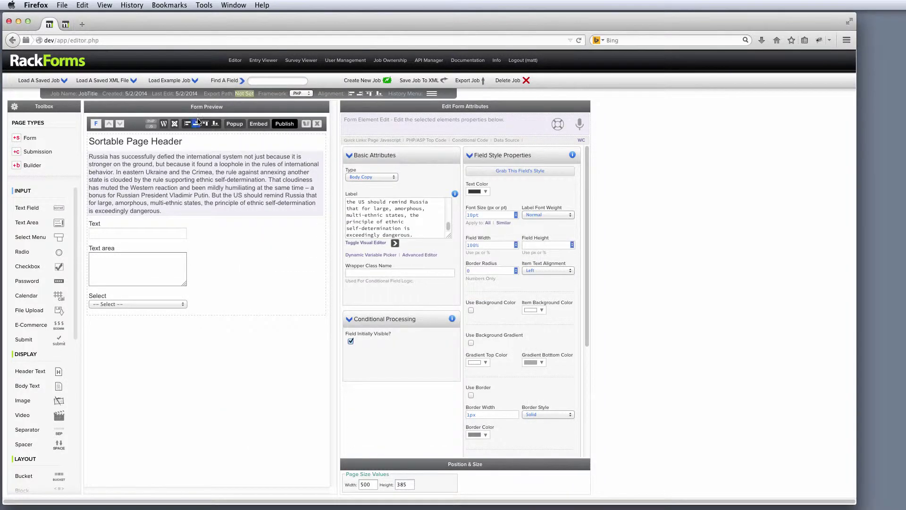
Publish the standard form again, inspect its body text layout in the preview window, and close it
left_click(284, 124)
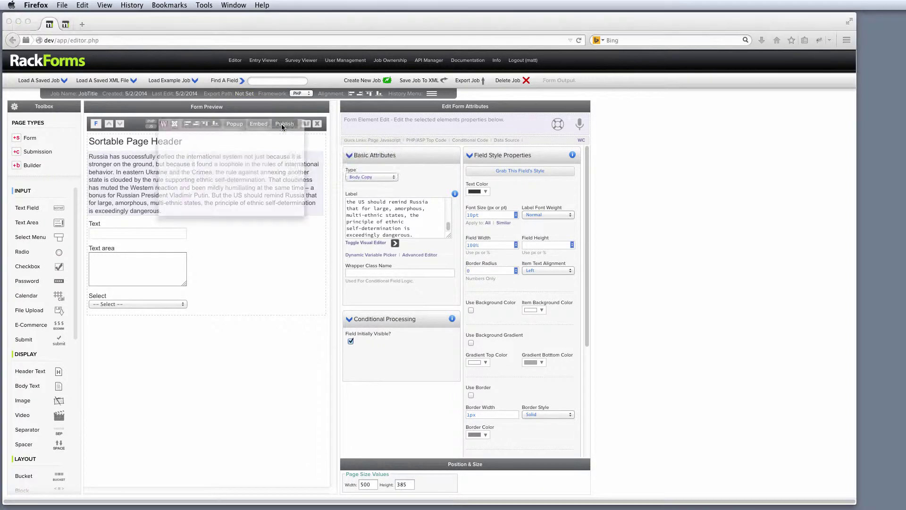
left_click_drag(180, 30, 517, 118)
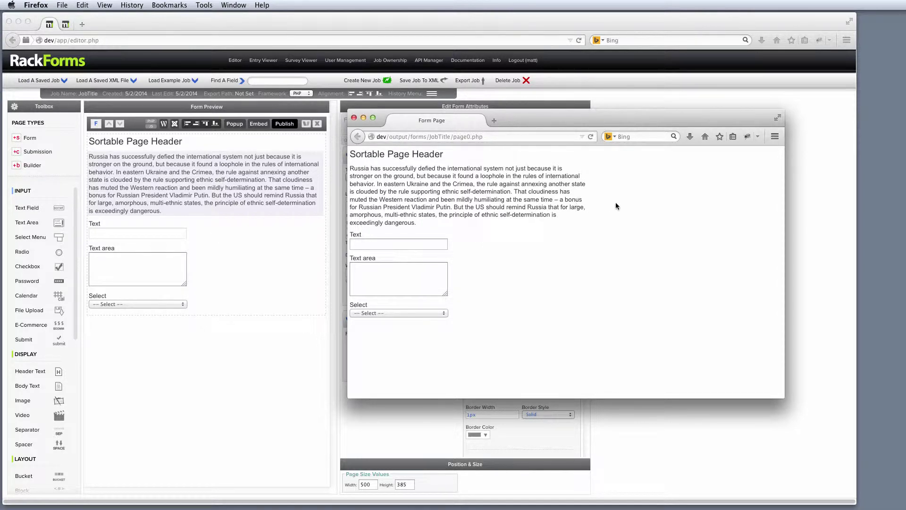
left_click(354, 117)
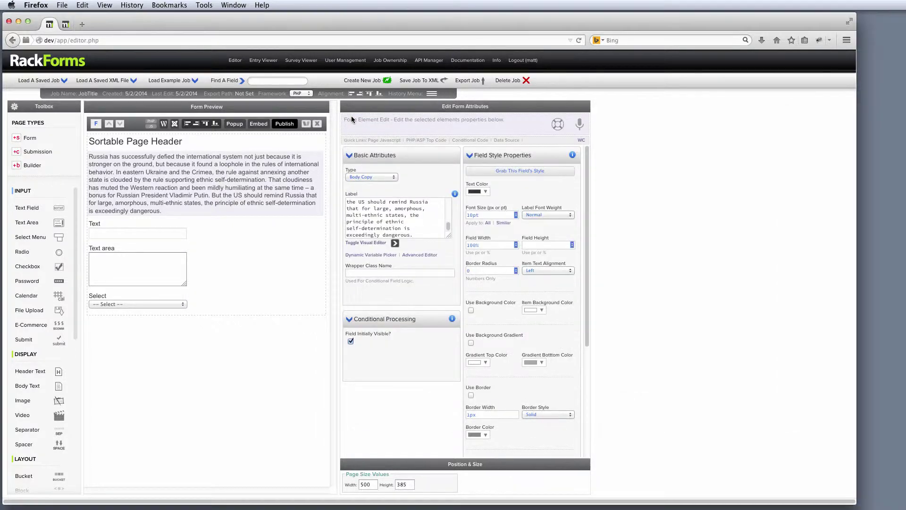
Enable All Content Uses 100% Of Available Page Width in the page's Form Style Properties
left_click(136, 126)
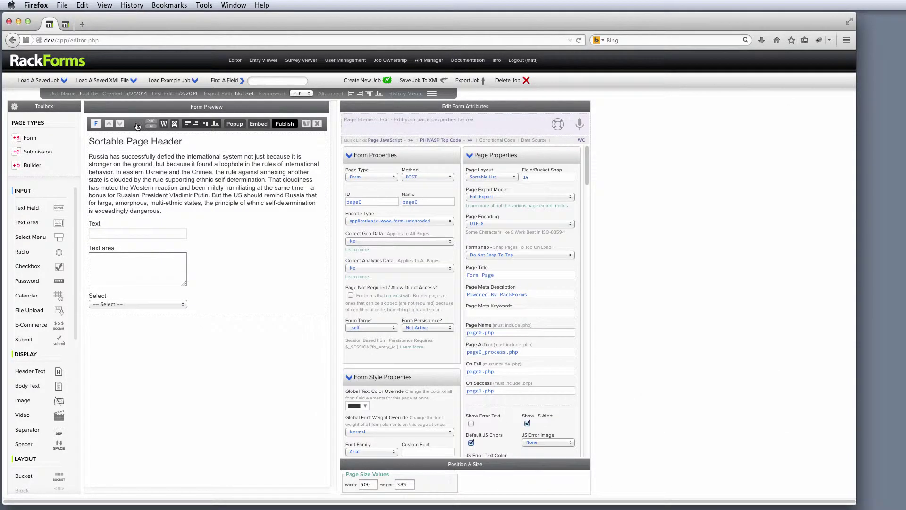
scroll(362, 223, "down", 5)
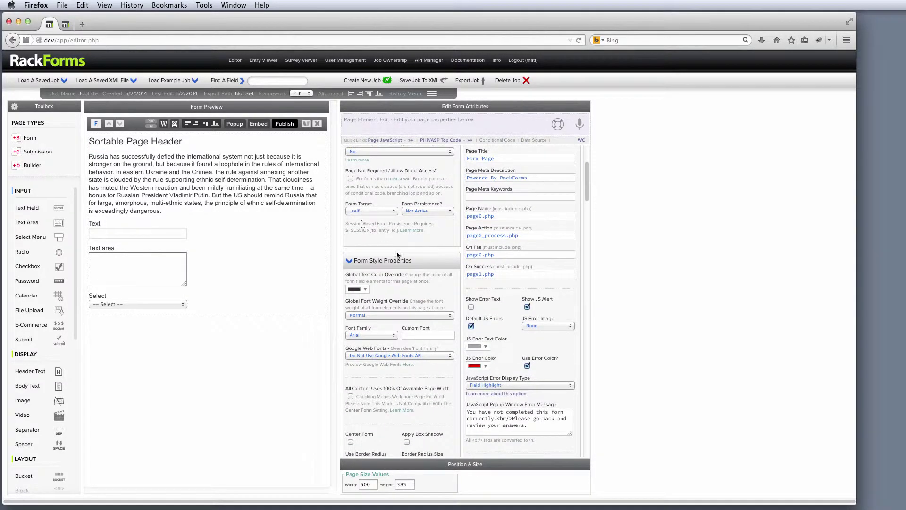
left_click_drag(416, 259, 369, 260)
scroll(383, 282, "down", 3)
scroll(384, 282, "down", 1)
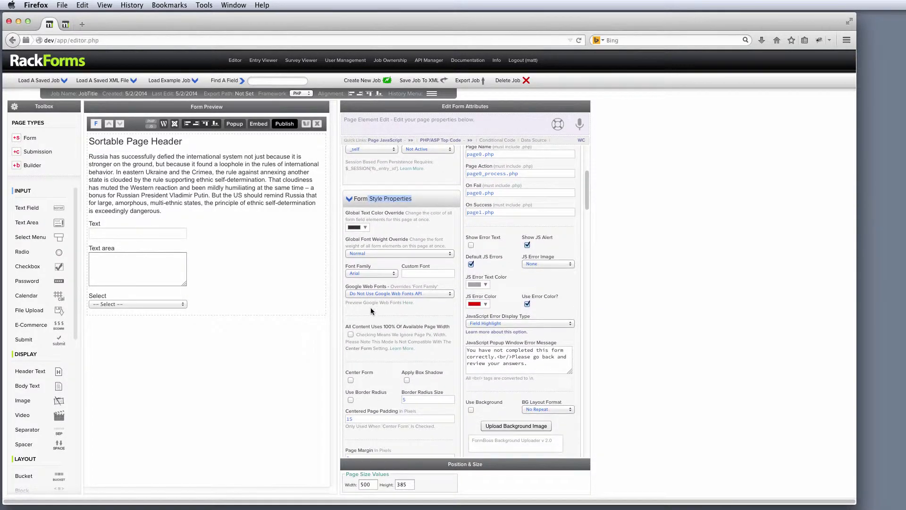
left_click(351, 334)
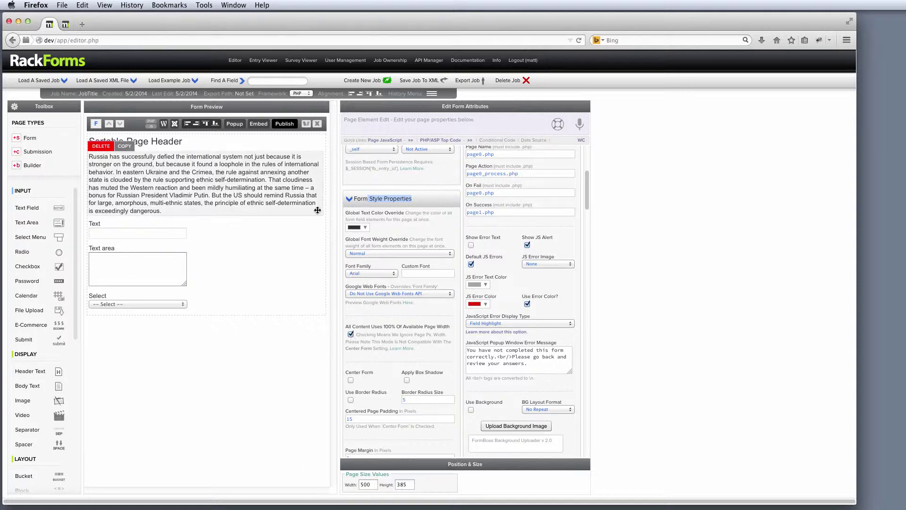
Publish the form, check how the body text reflows in a narrower window, and close the preview
left_click(289, 128)
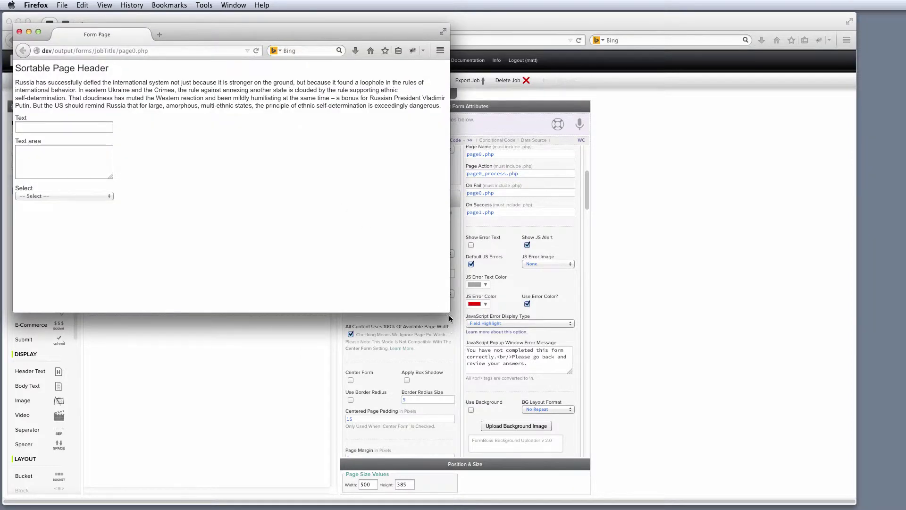
left_click_drag(449, 312, 234, 377)
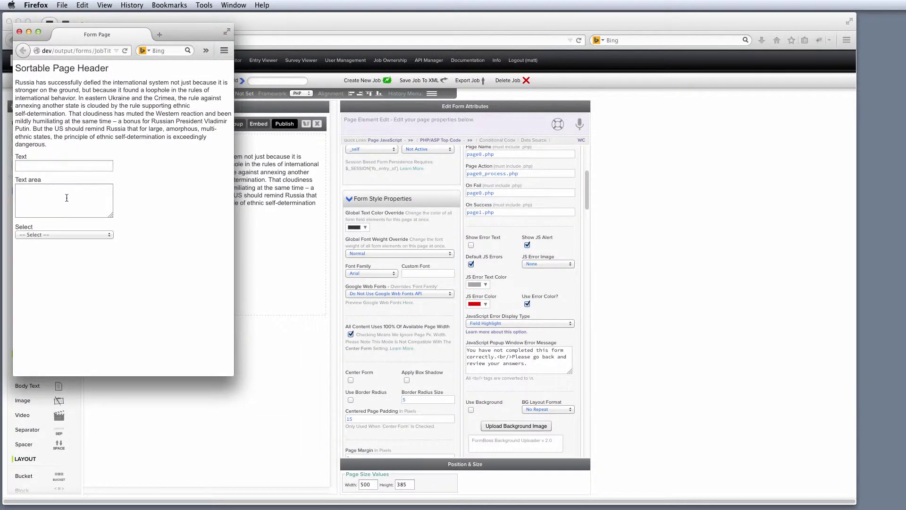
left_click(19, 31)
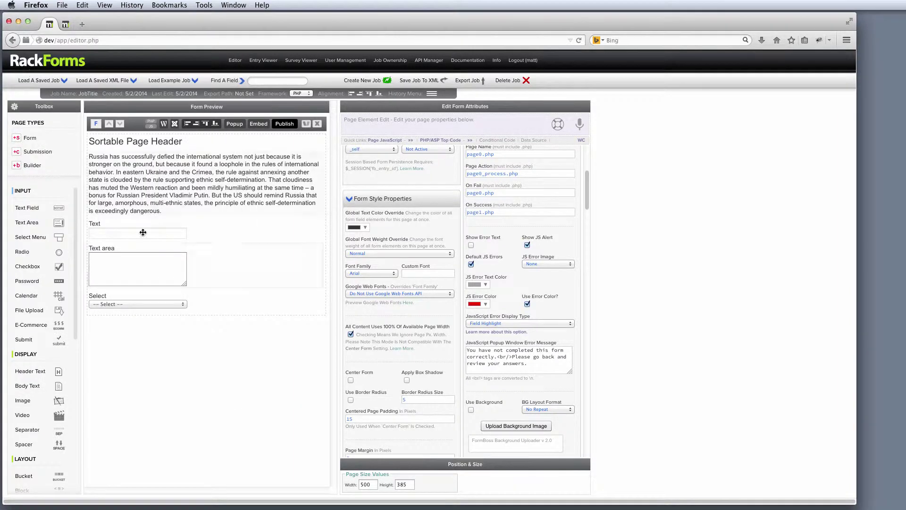
Set the field width of the Text, Text area and Select fields to 100%
left_click(210, 228)
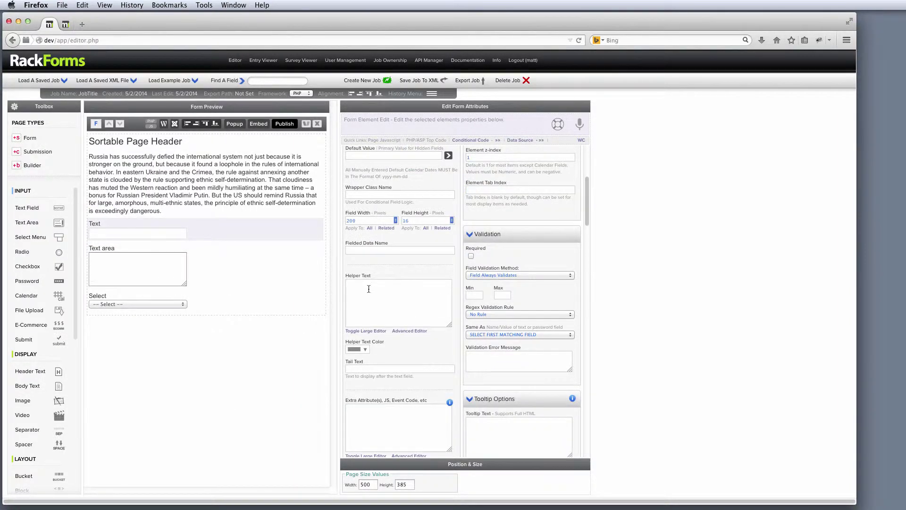
double_click(369, 220)
type("100")
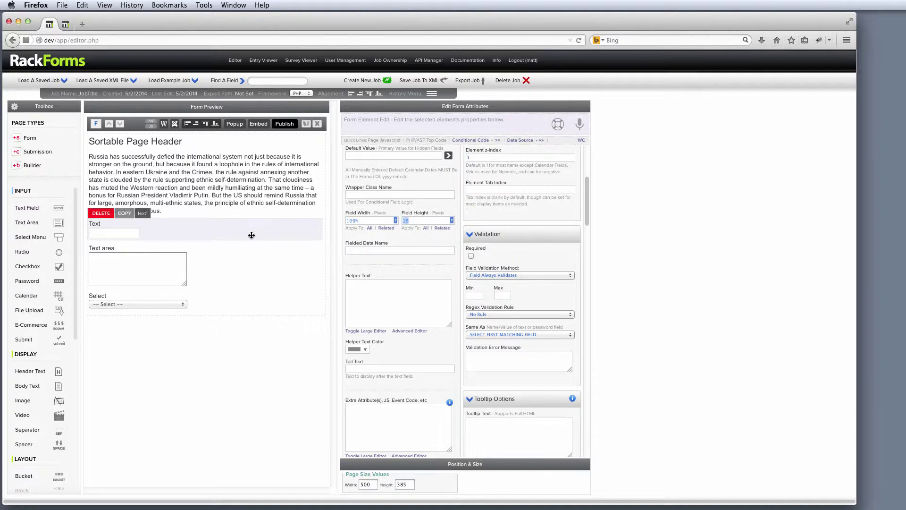
left_click(226, 260)
left_click_drag(376, 204, 332, 204)
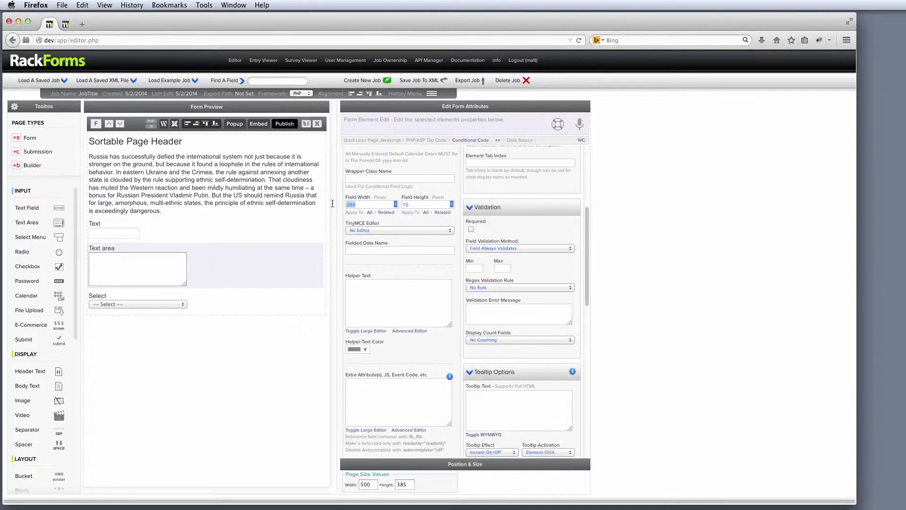
type("100")
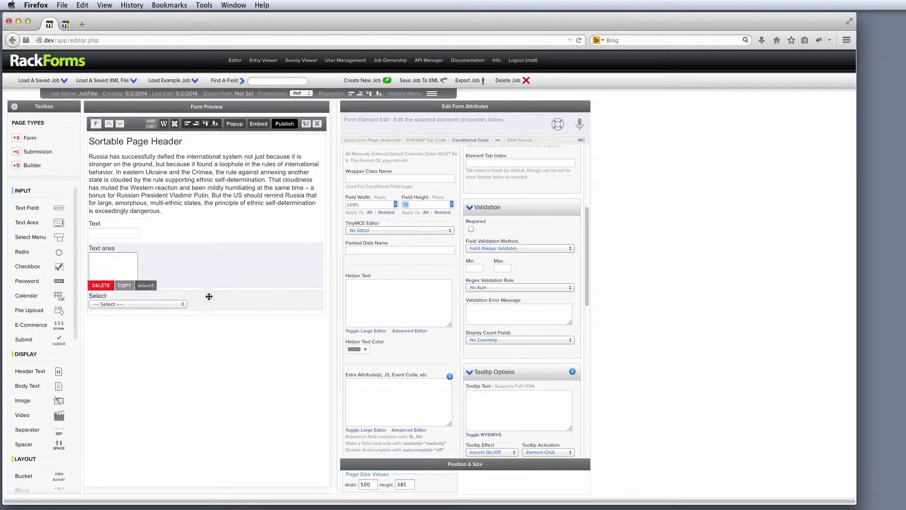
left_click(210, 297)
scroll(366, 236, "up", 5)
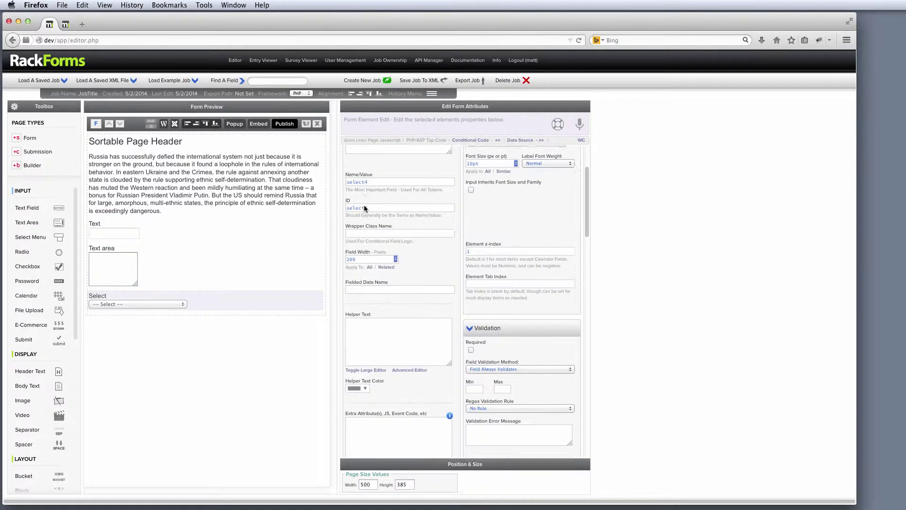
type("100%")
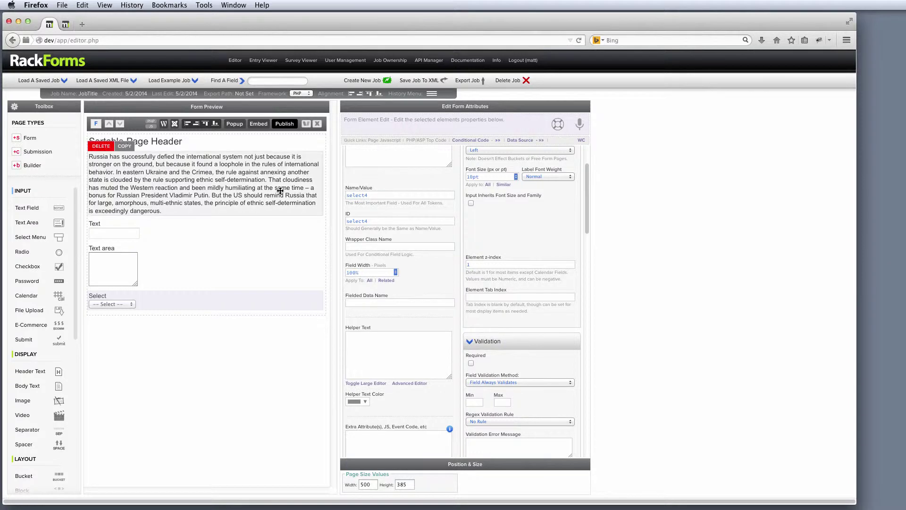
Publish the form, check the input fields' widths in an enlarged window, and close the preview
left_click(285, 124)
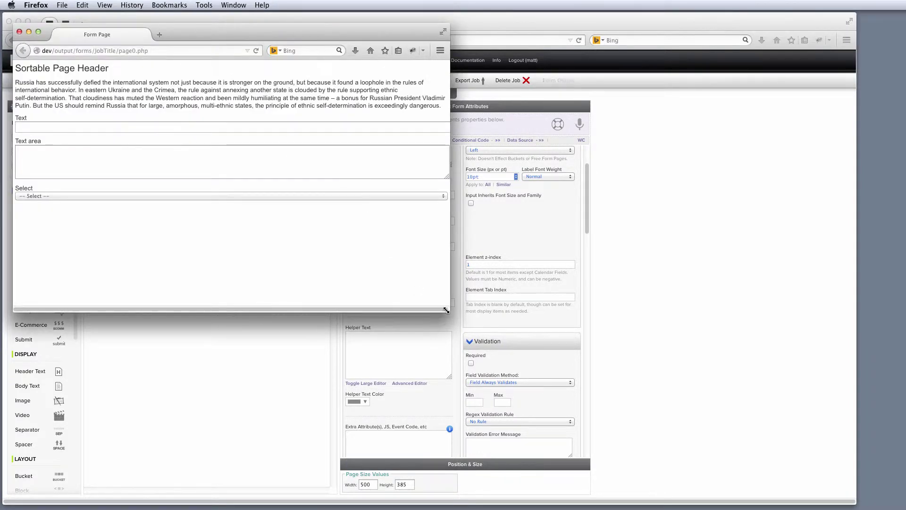
left_click_drag(447, 310, 553, 337)
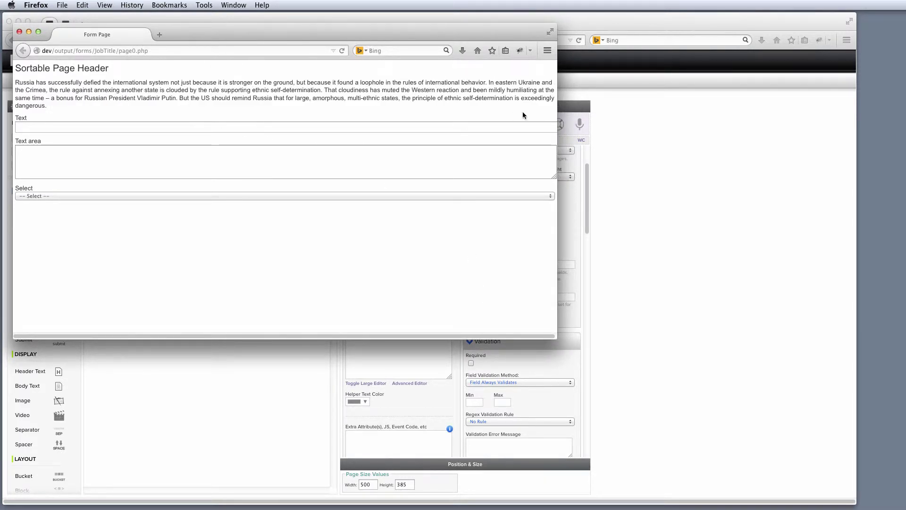
left_click(19, 33)
Set the Text field's width to 96%, then publish the form and check it in a narrower window
left_click(151, 236)
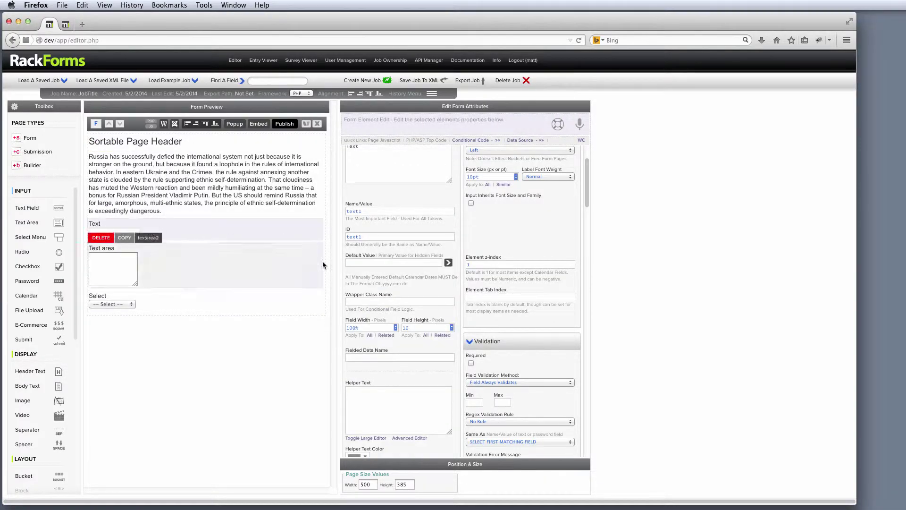
triple_click(371, 327)
type("97%")
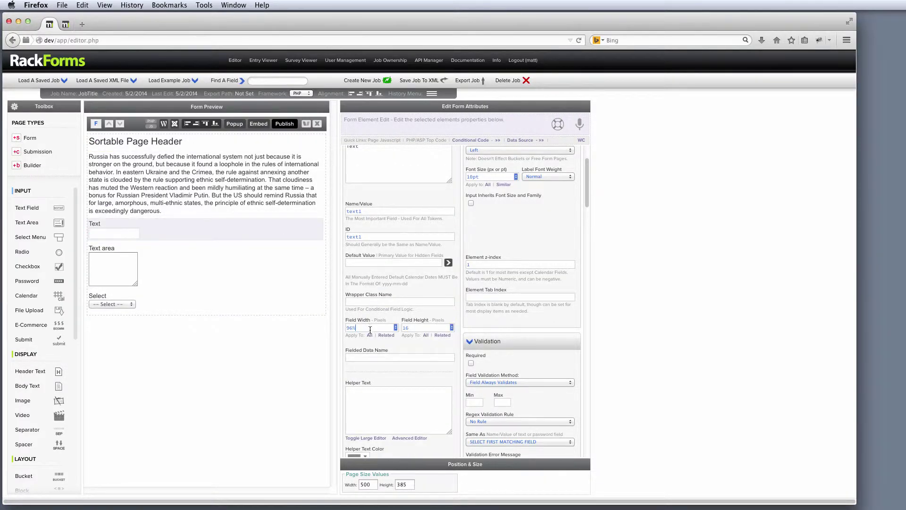
left_click(284, 124)
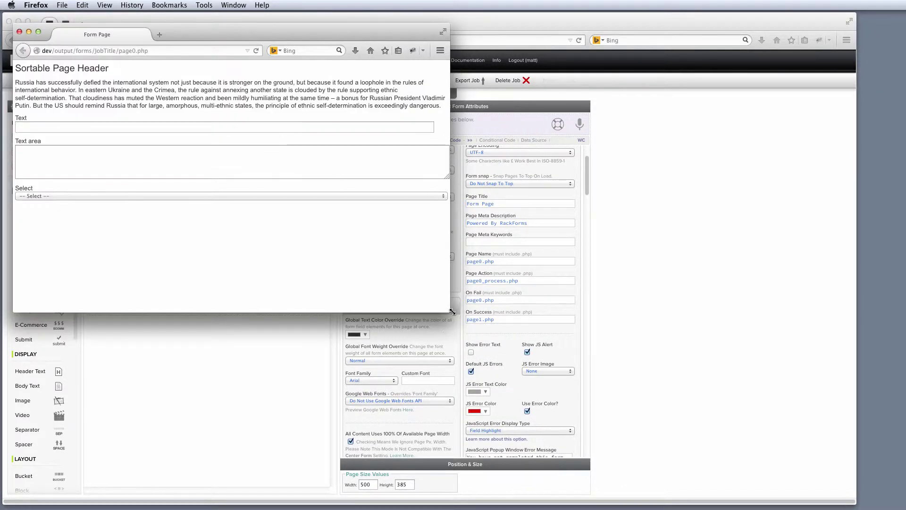
left_click_drag(450, 312, 170, 361)
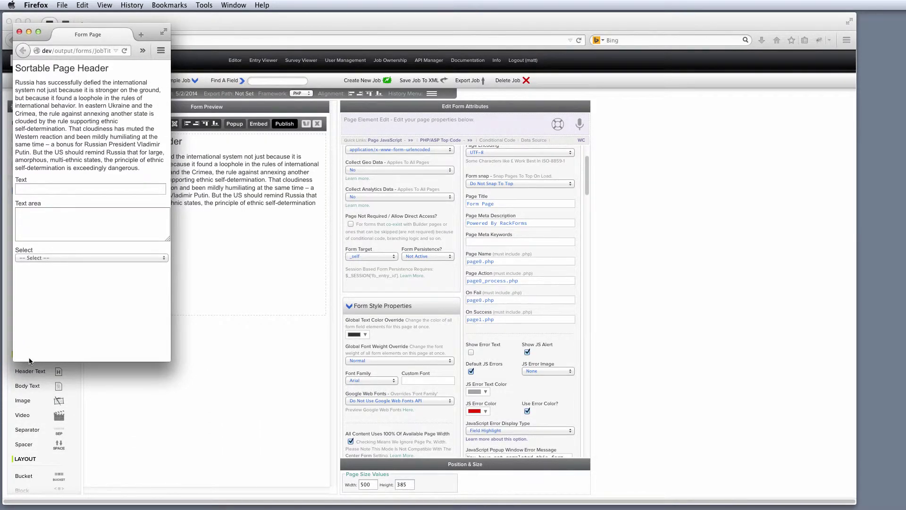
Enlarge the published form's window and show the page in Responsive Design View at 360x640
left_click_drag(169, 361, 619, 466)
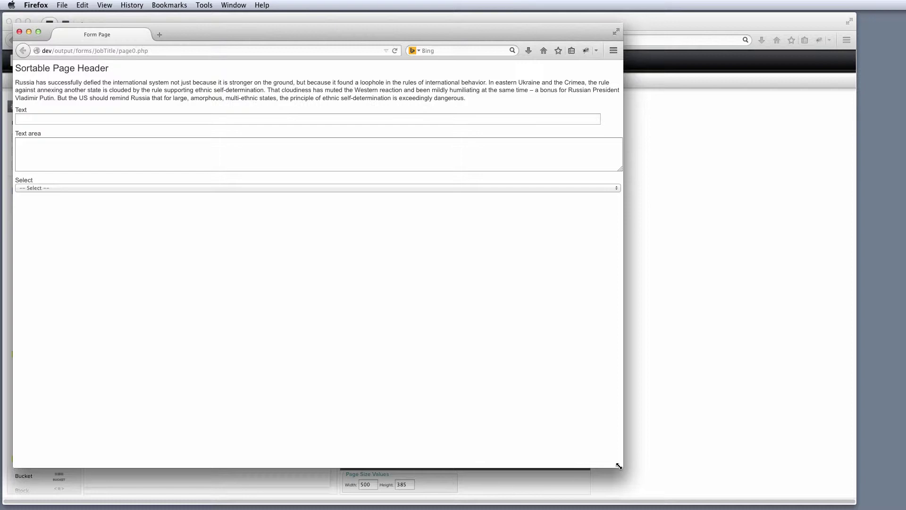
key("super+alt+m")
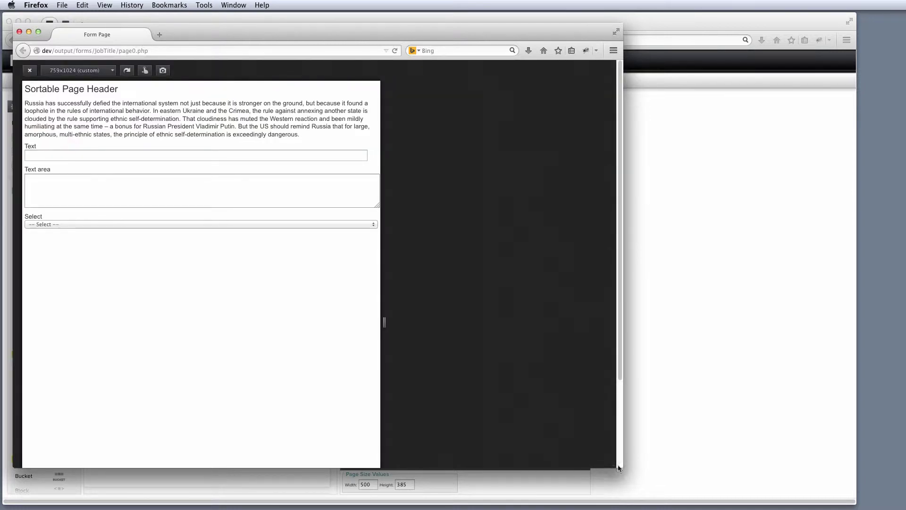
left_click(100, 71)
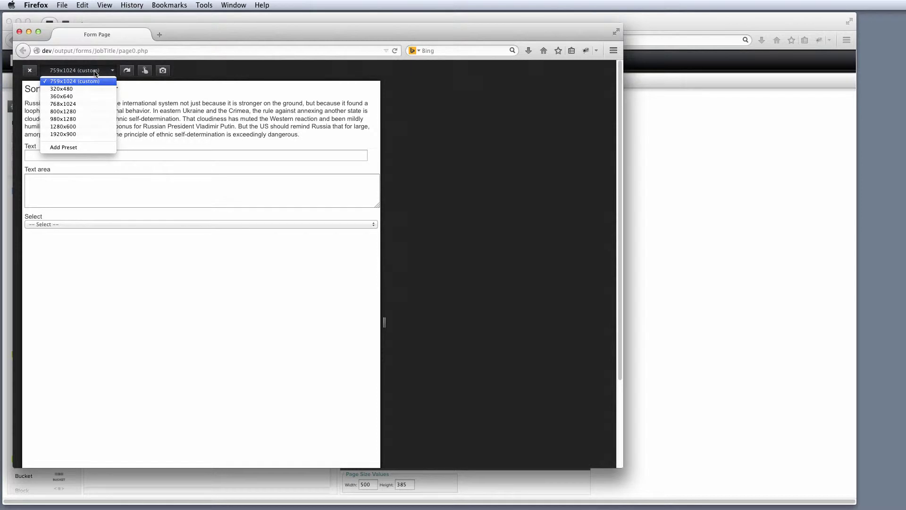
left_click(75, 96)
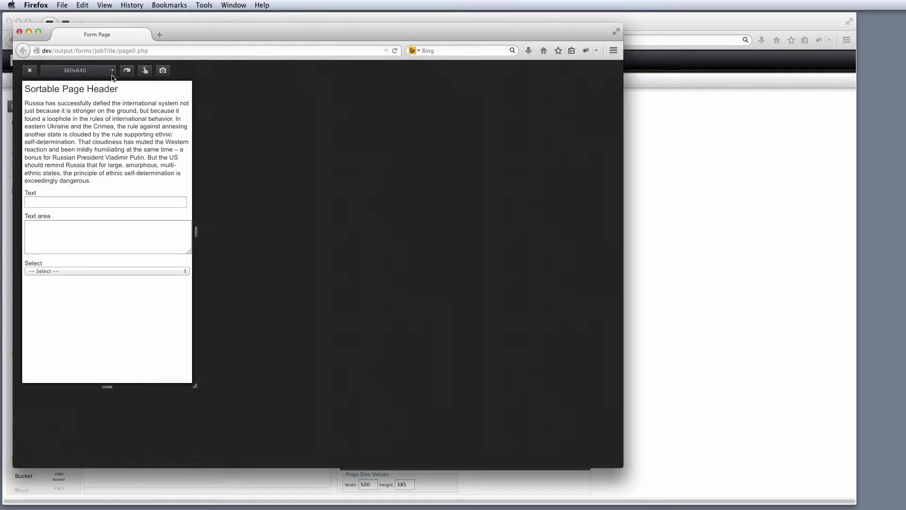
Rotate the simulated viewport between portrait and landscape to check the form's layout, and close the preview
left_click(127, 71)
left_click(127, 71)
left_click(127, 71)
left_click(127, 71)
left_click(127, 70)
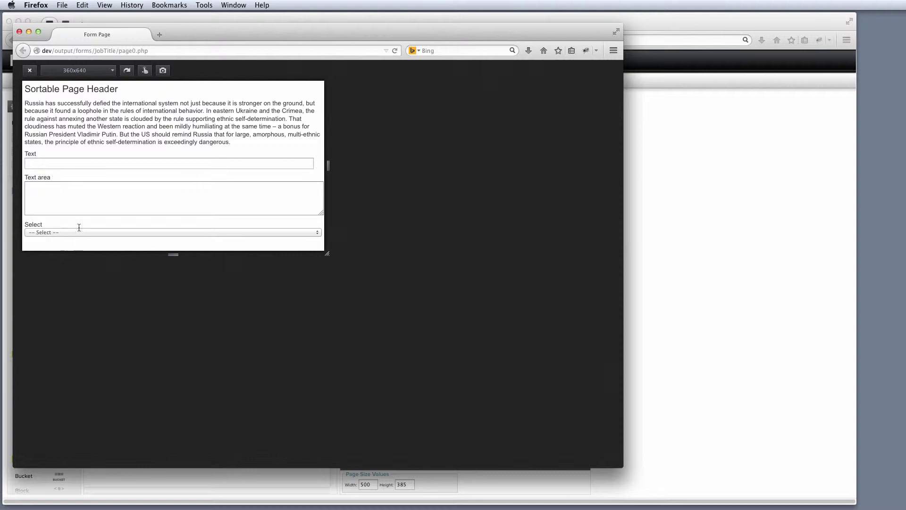
left_click(19, 32)
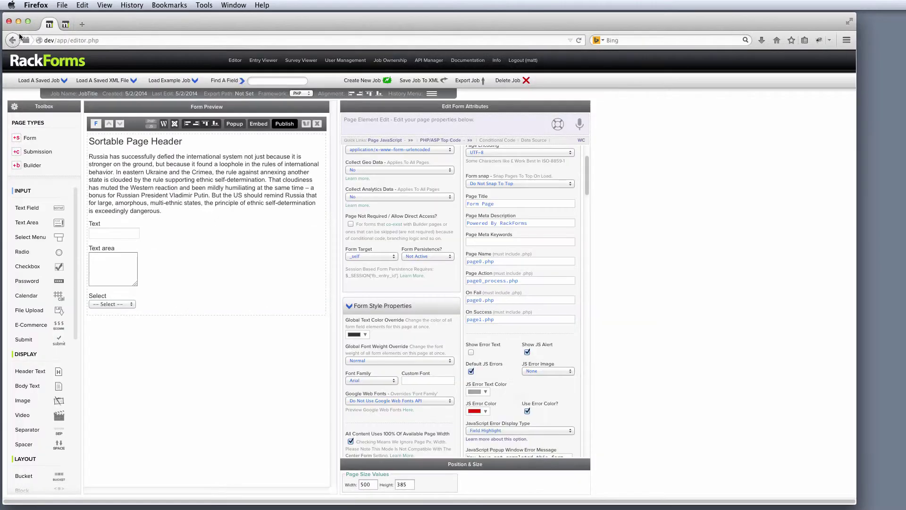
Set the Text field's height to 22 pixels
left_click(177, 233)
double_click(407, 327)
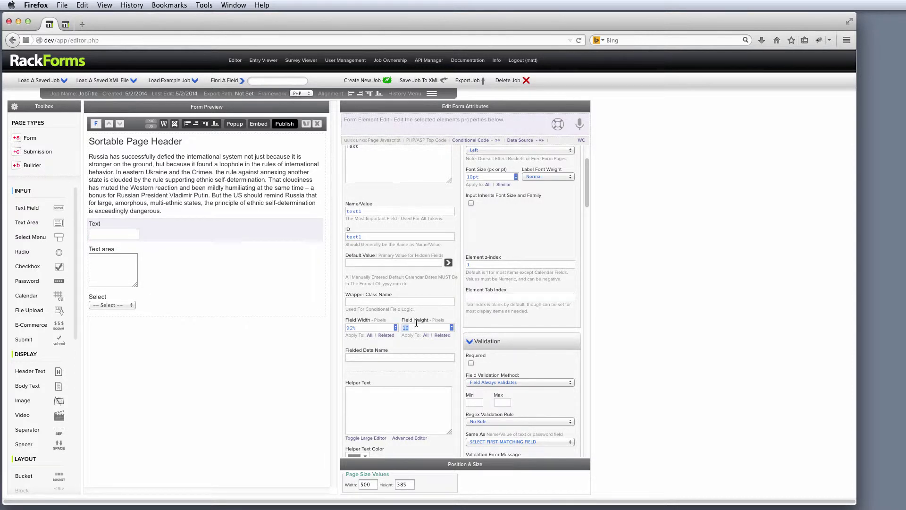
key("Up")
key("Up")
key("Up")
key("Up")
key("Up")
key("Up")
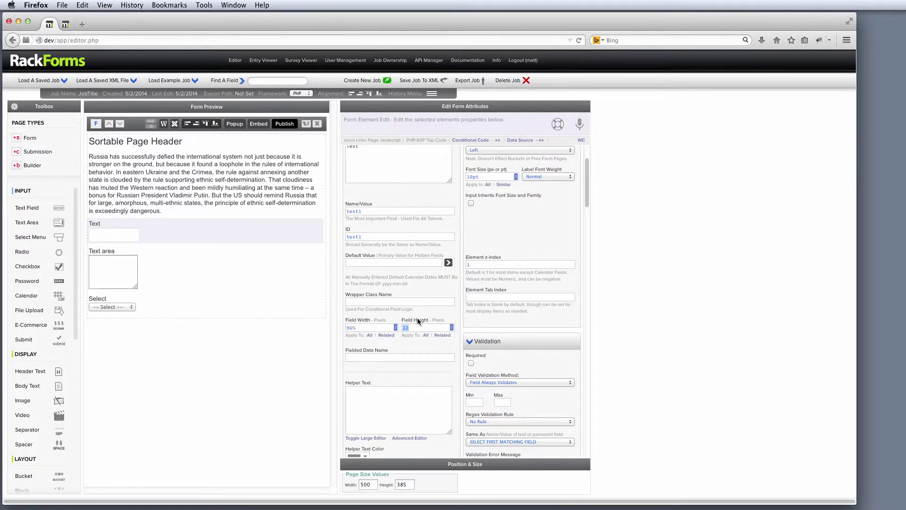
Set the Text area field's height to 158 pixels
left_click(199, 260)
double_click(411, 310)
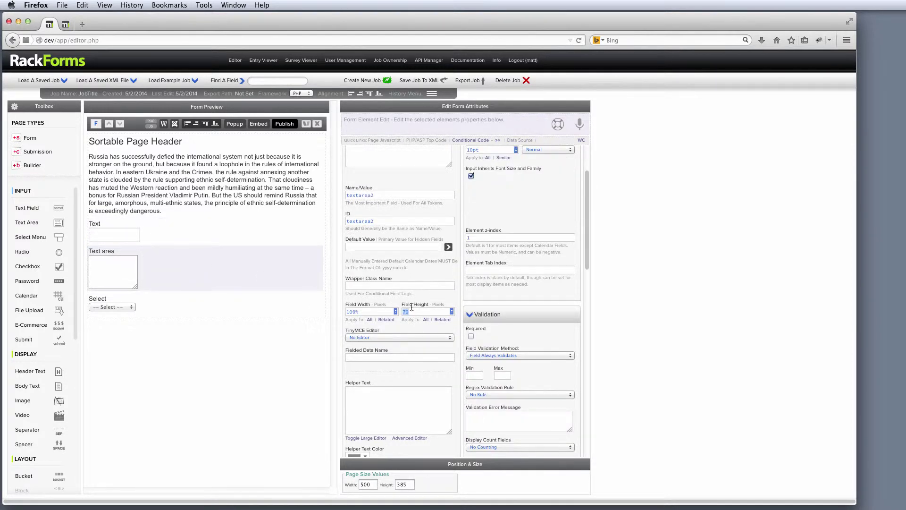
type("158")
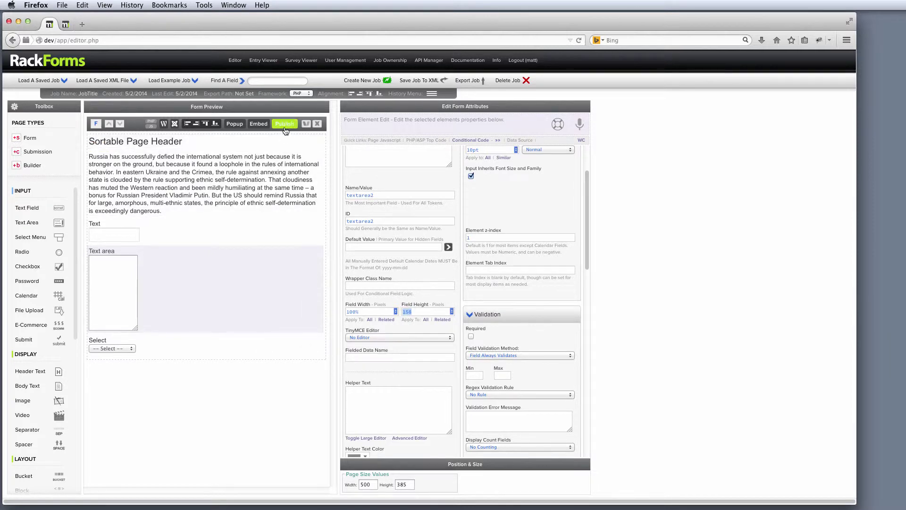
Publish the form, check the Text and Text area fields at their new heights, and close the preview
left_click(285, 123)
left_click(191, 128)
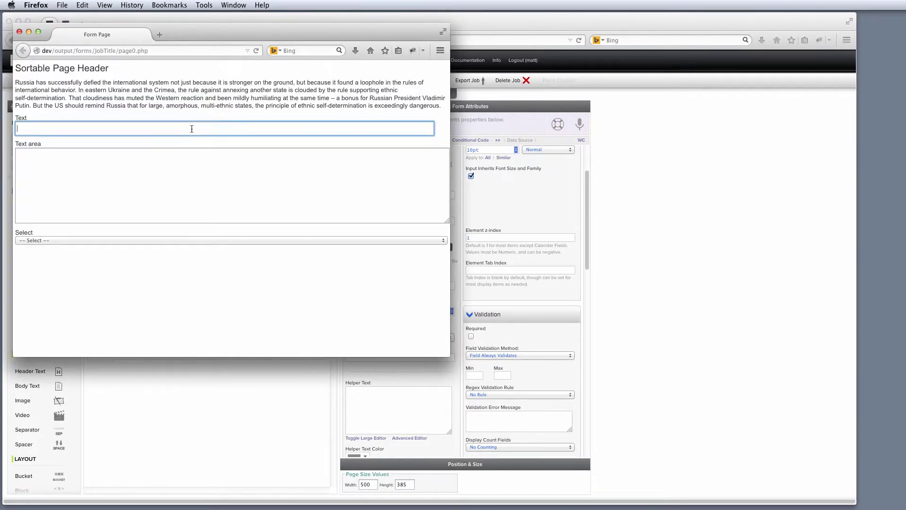
left_click(161, 176)
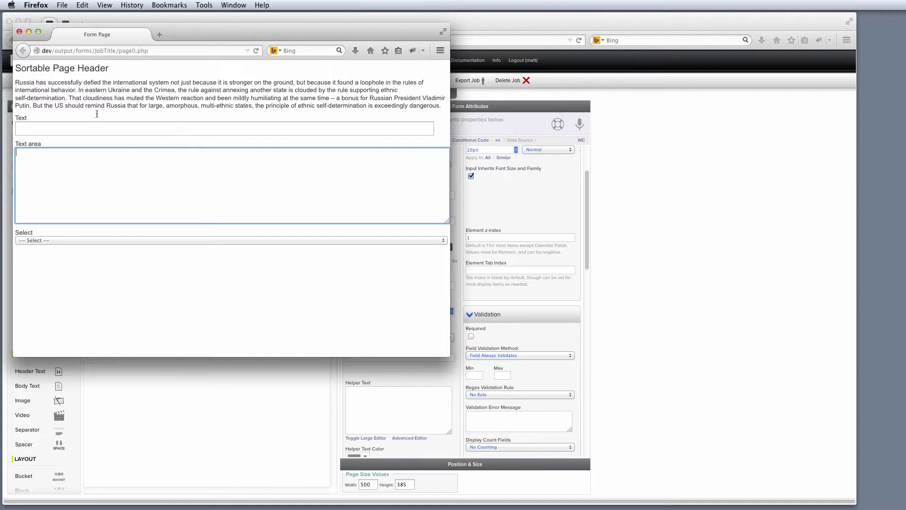
left_click(19, 32)
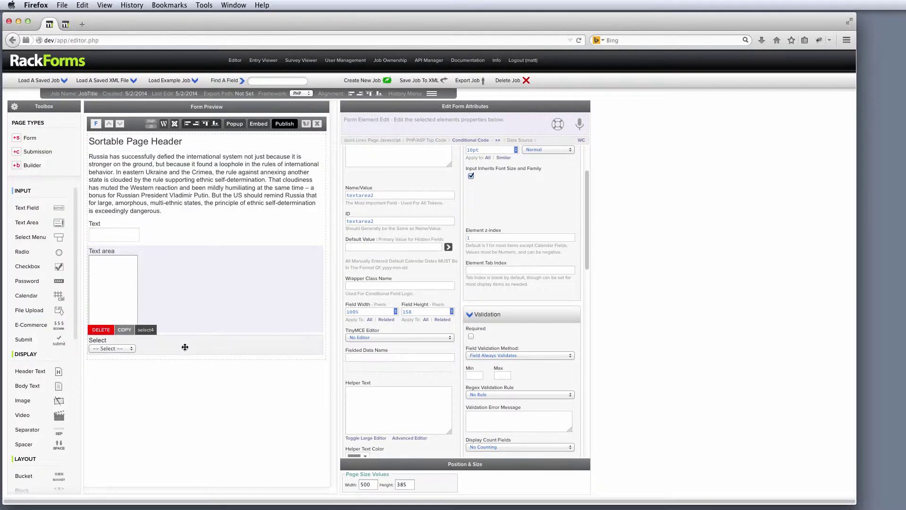
Insert the predefined "CSS 3 Styles For Input Fields" block into the page's HEAD code
left_click(186, 347)
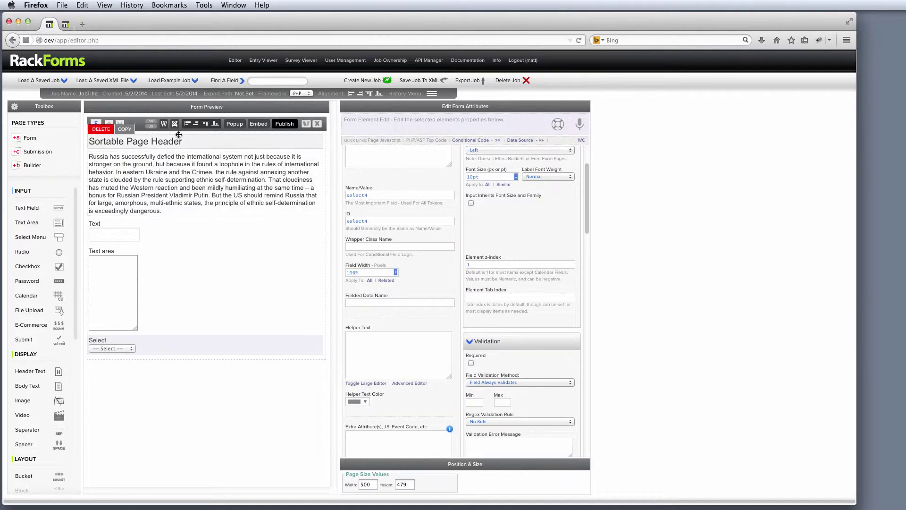
left_click(137, 128)
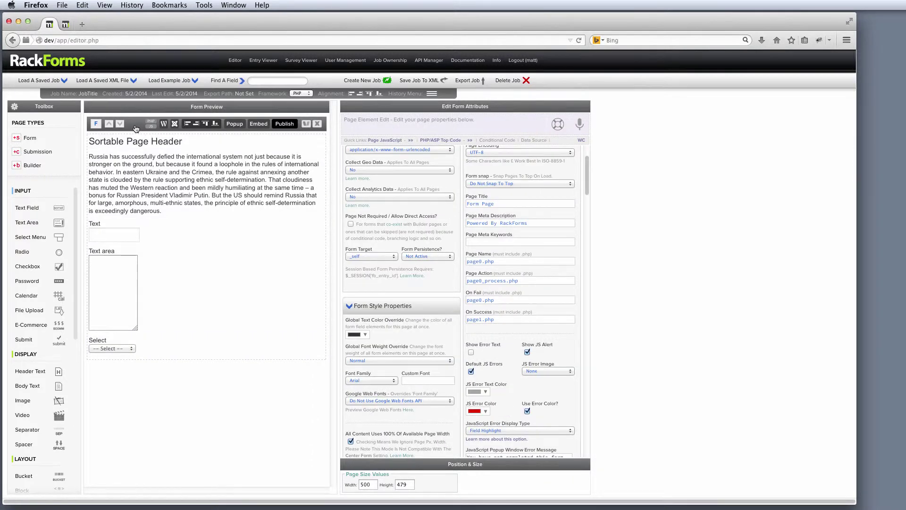
scroll(404, 303, "up", 3)
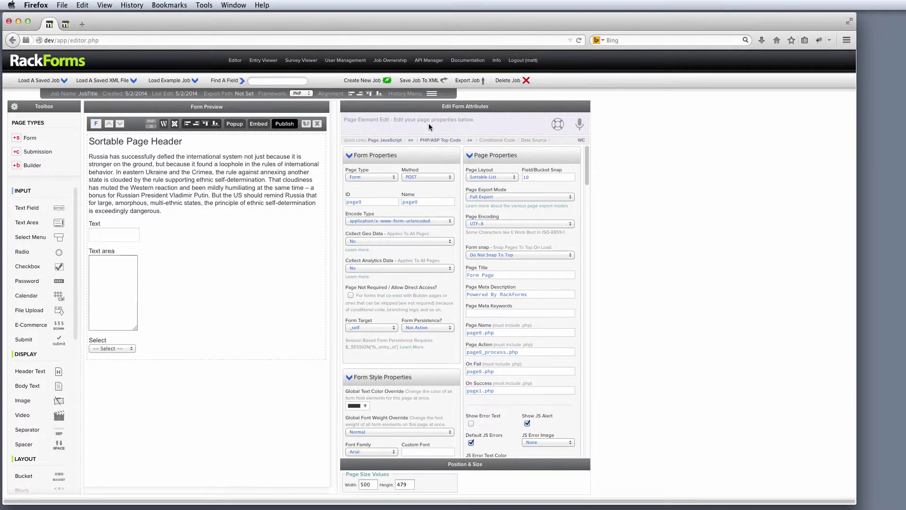
left_click(410, 140)
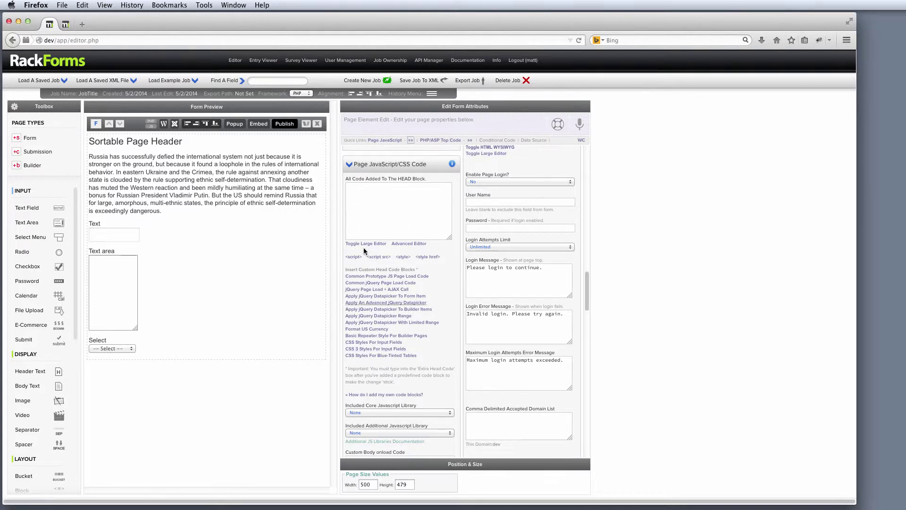
left_click(399, 348)
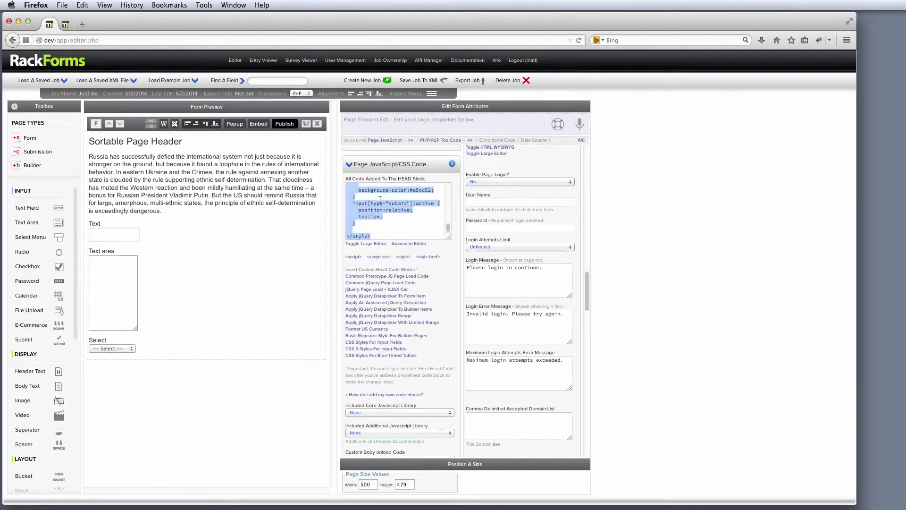
Publish the form, check the styling and focus effects of the Text, Text area and Select fields, and close the preview
left_click(284, 123)
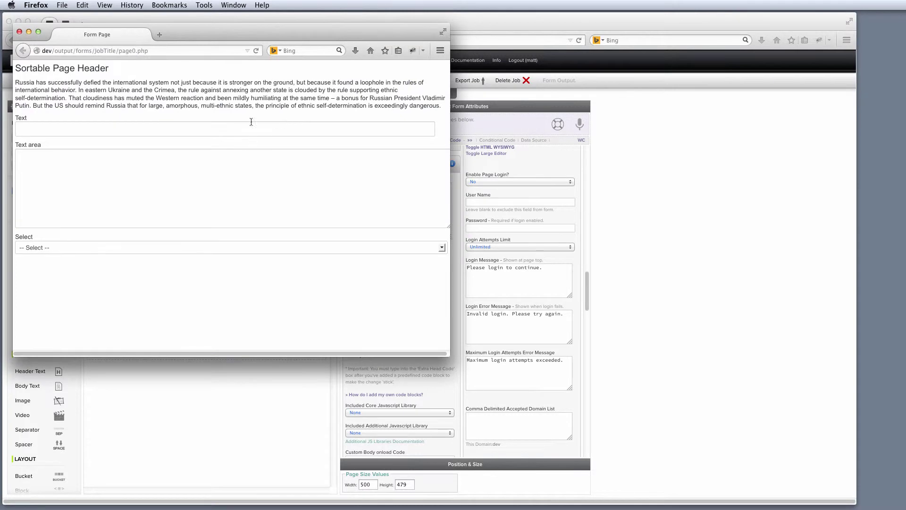
left_click(148, 126)
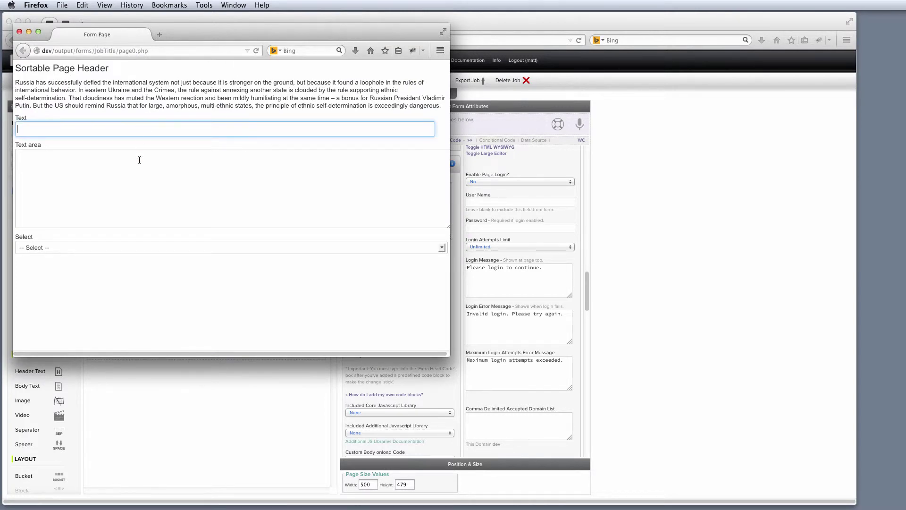
left_click(137, 157)
left_click(142, 127)
left_click(148, 159)
left_click(151, 132)
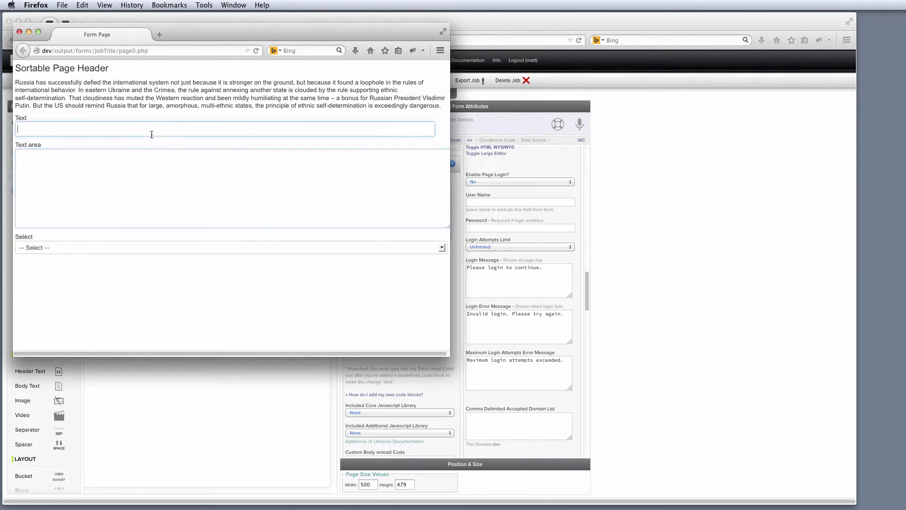
left_click(133, 249)
left_click(152, 246)
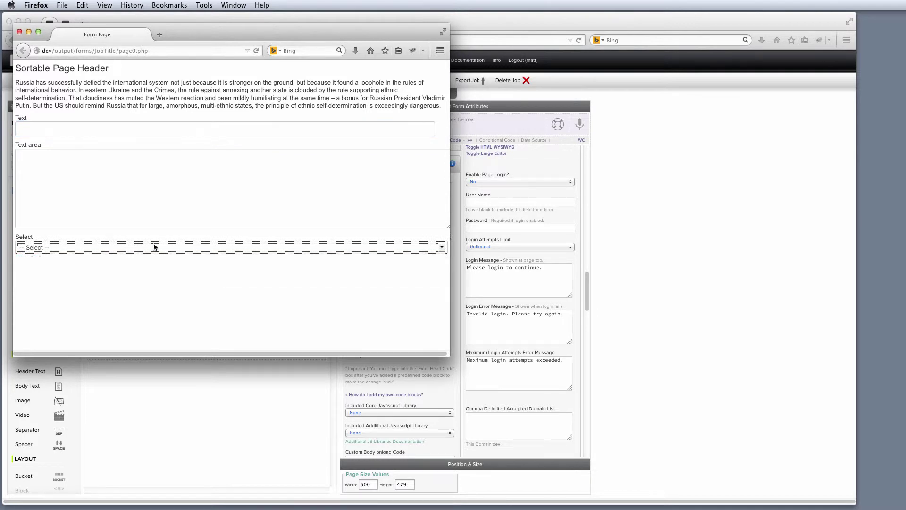
left_click(146, 268)
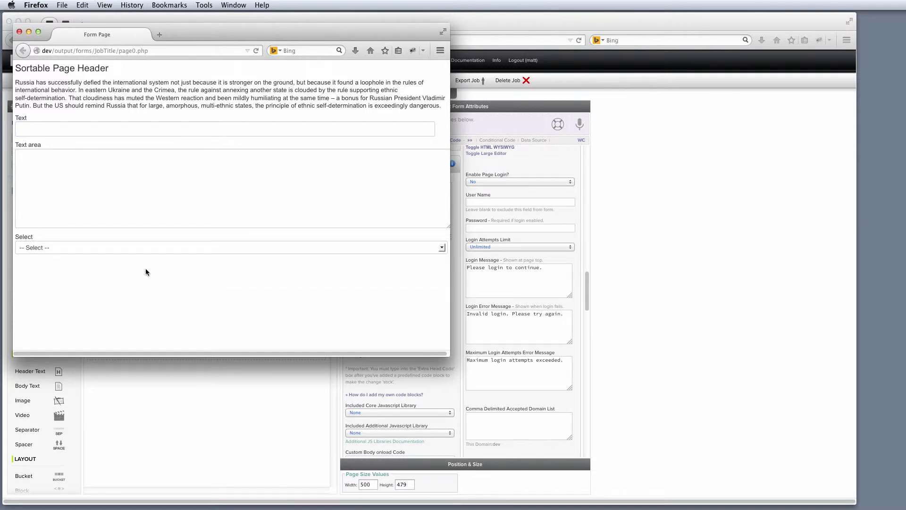
left_click(134, 250)
left_click(138, 290)
left_click(170, 174)
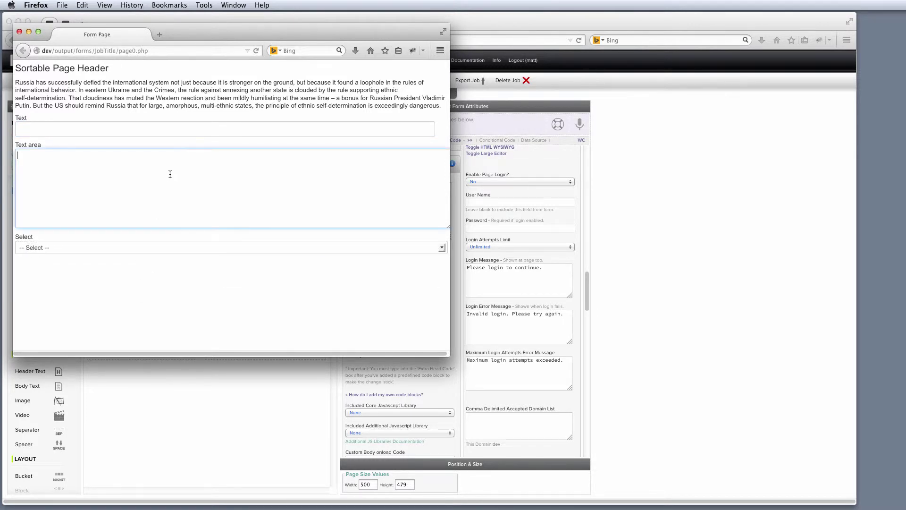
left_click(156, 129)
left_click(134, 144)
left_click(19, 33)
In the page's HEAD code, set the shared input, textarea and select rule to font-size 16px and padding 8px, then save and preview it
left_click(400, 245)
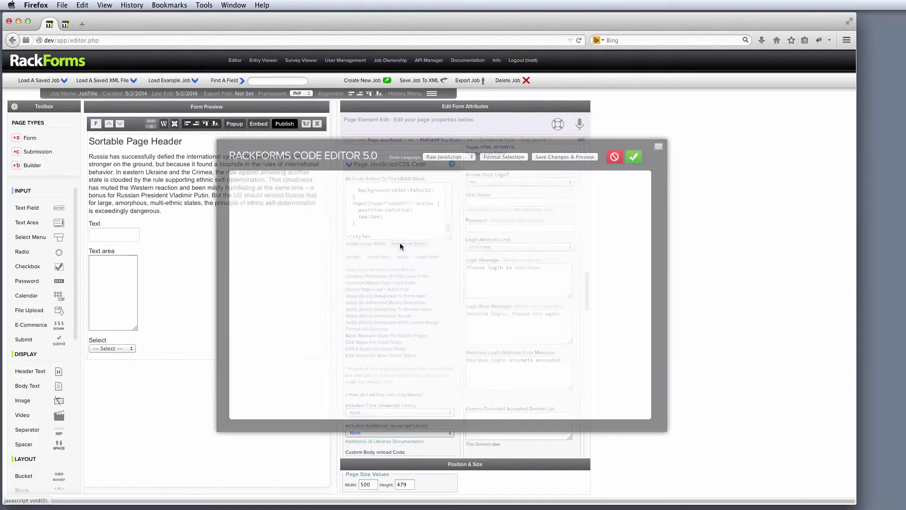
left_click(395, 239)
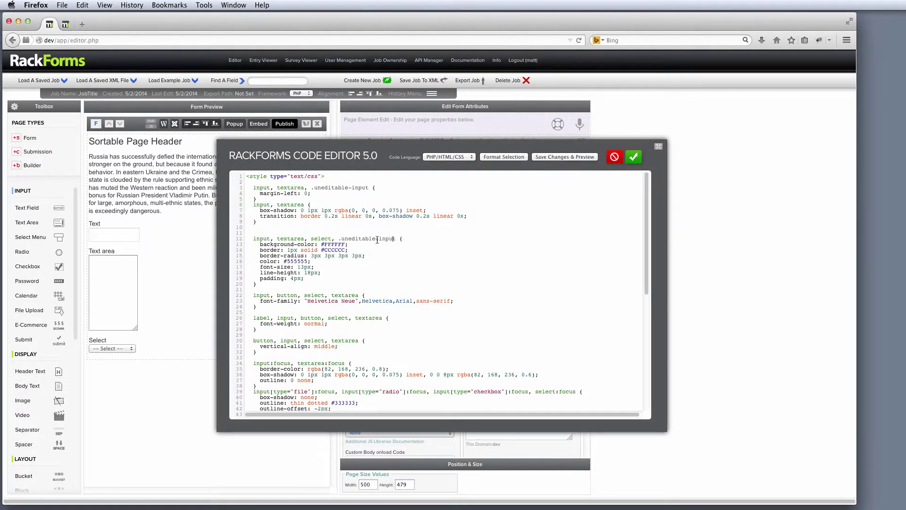
left_click(303, 267)
key("BackSpace")
type("6")
left_click(292, 278)
left_click(557, 157)
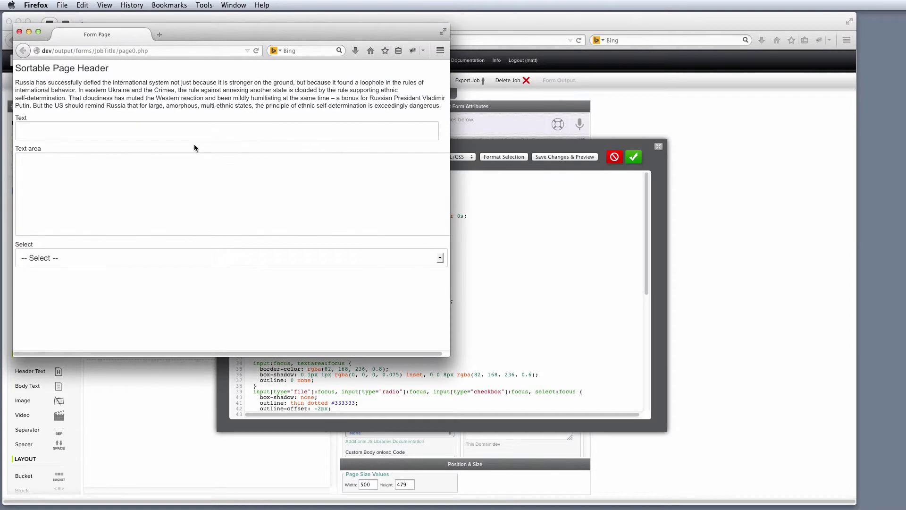
left_click(194, 131)
left_click(198, 185)
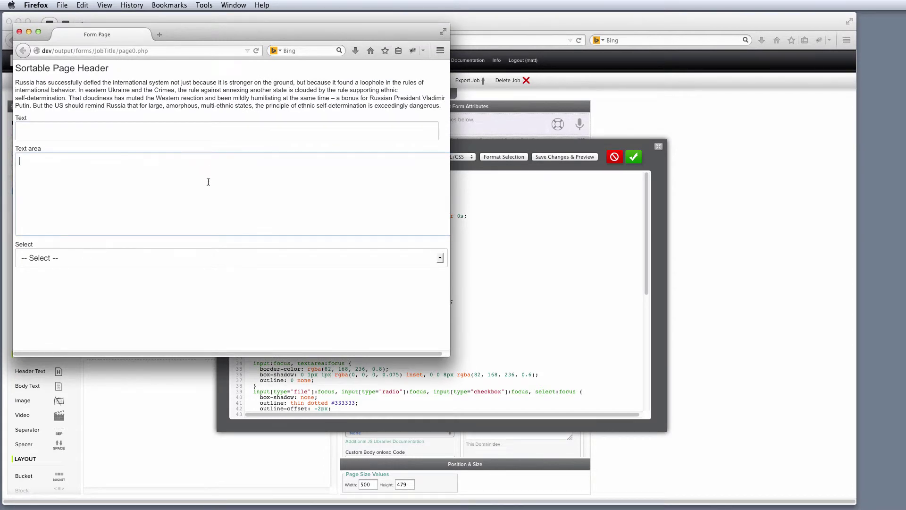
View the form's mobile version at dev/output/forms/JobTitle-mobile/page0.php, then close the preview and the code editor
left_click(124, 51)
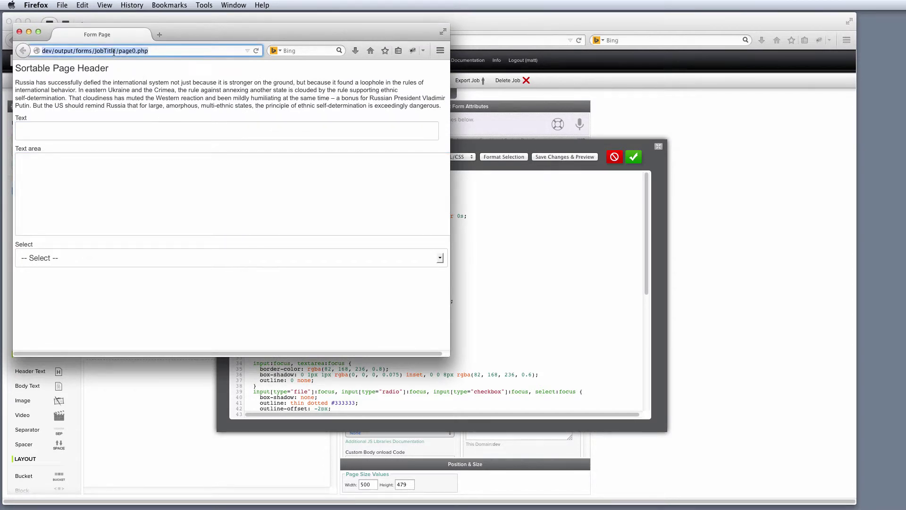
left_click(117, 51)
type("-mobile")
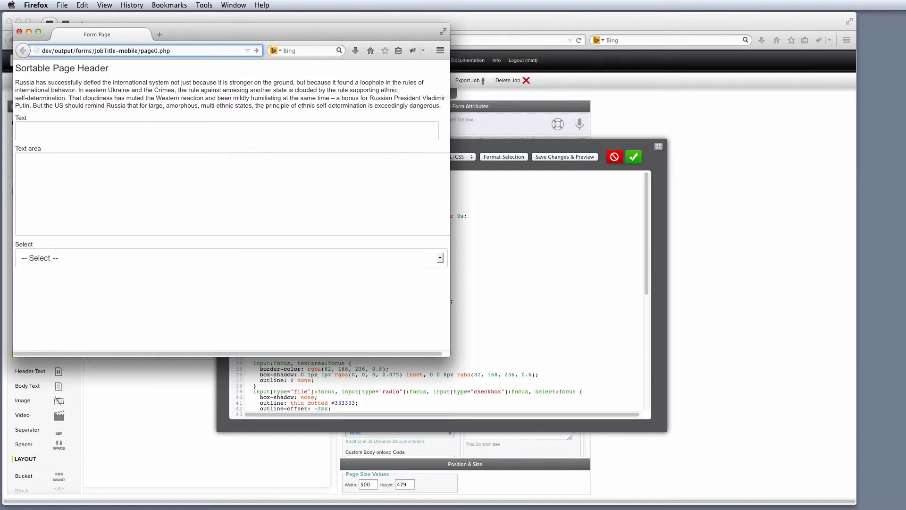
key("Return")
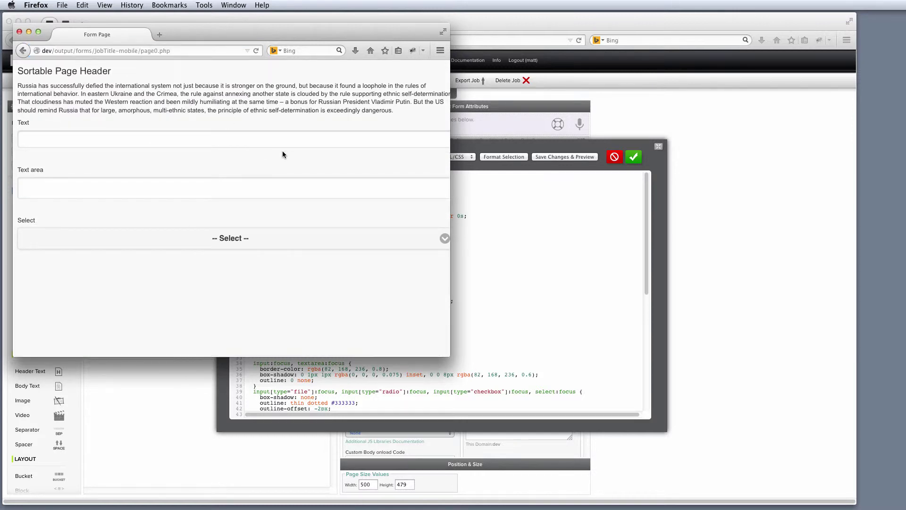
double_click(128, 51)
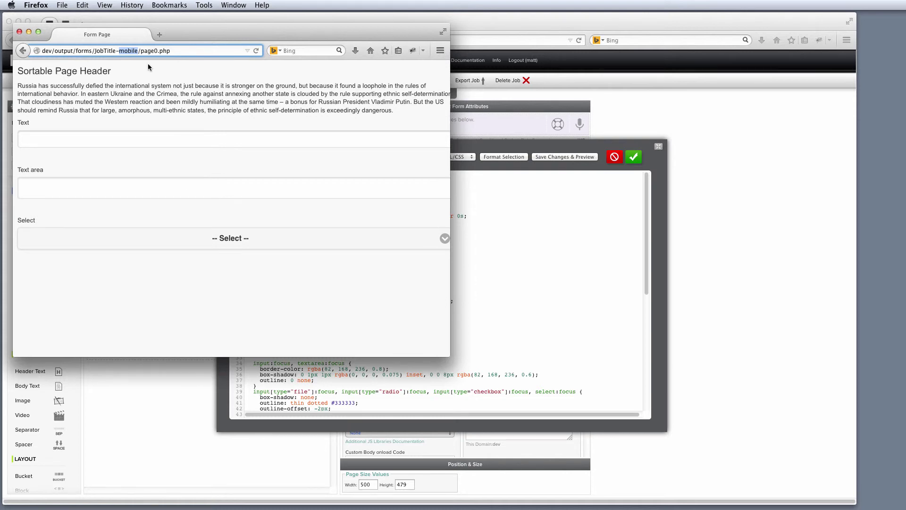
left_click(19, 31)
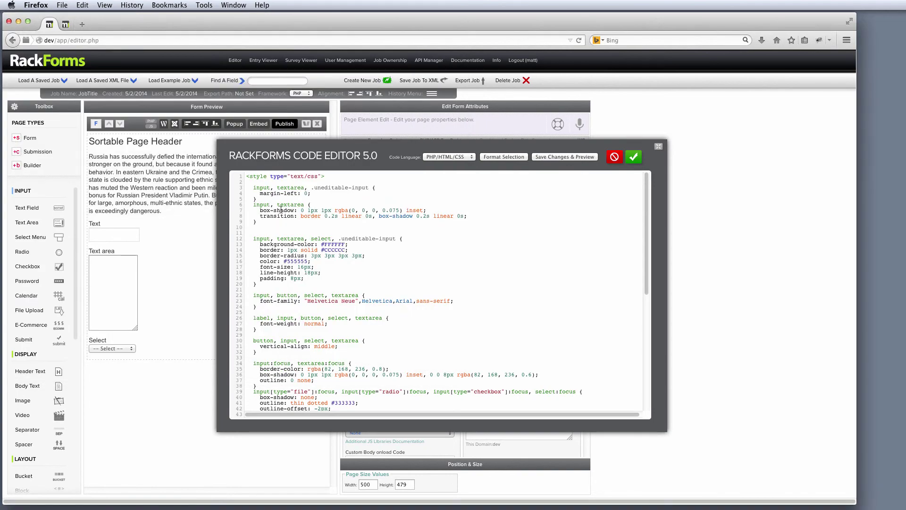
left_click(613, 157)
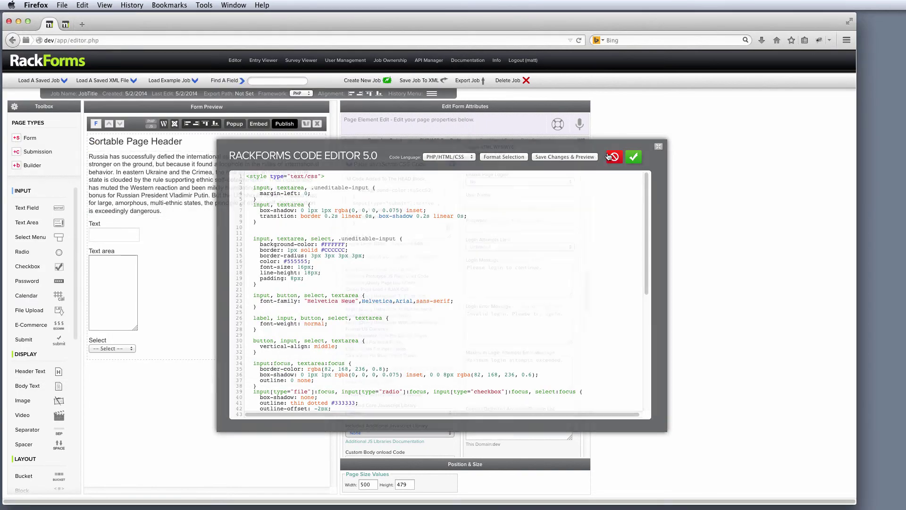